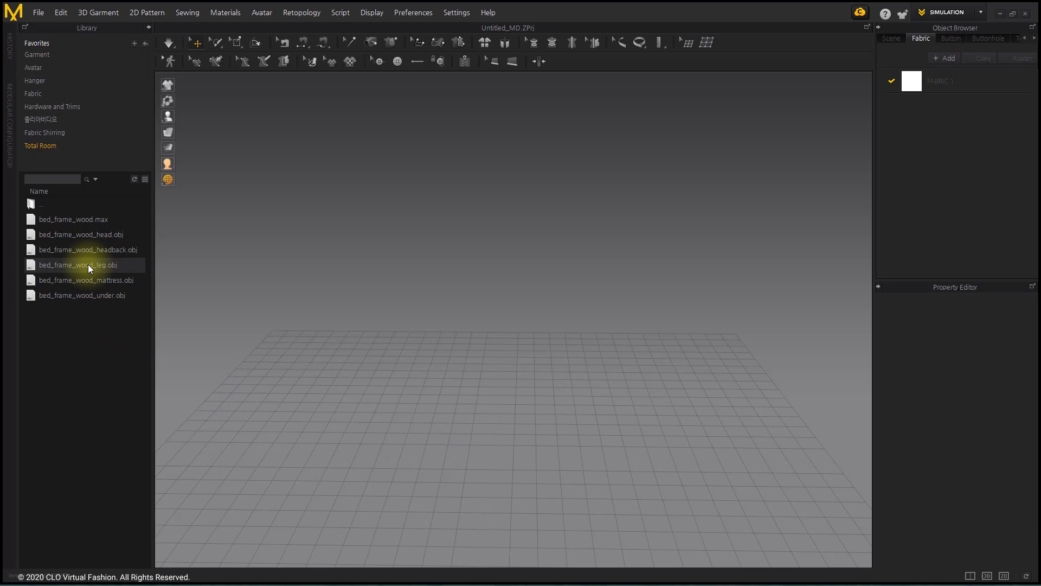
Import the bed head OBJ as the first model and dismiss the arrangement points notice.
left_click(89, 231)
double_click(89, 233)
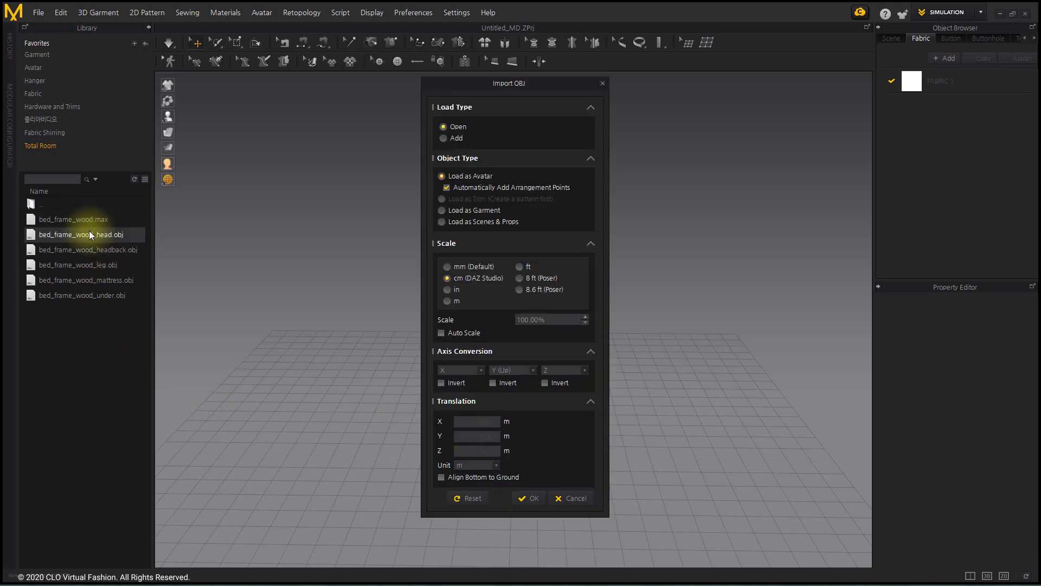
left_click(527, 497)
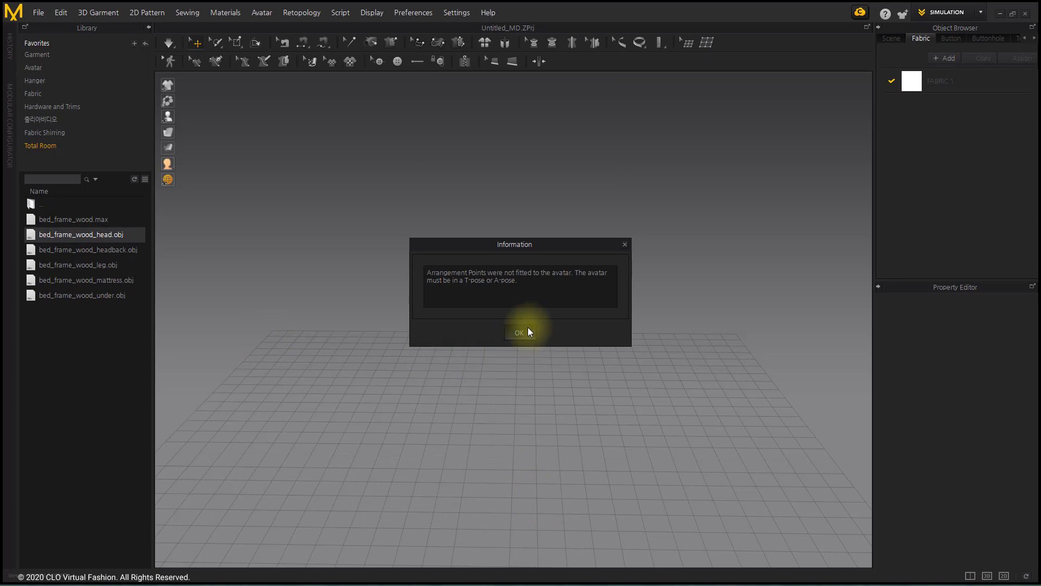
left_click(528, 328)
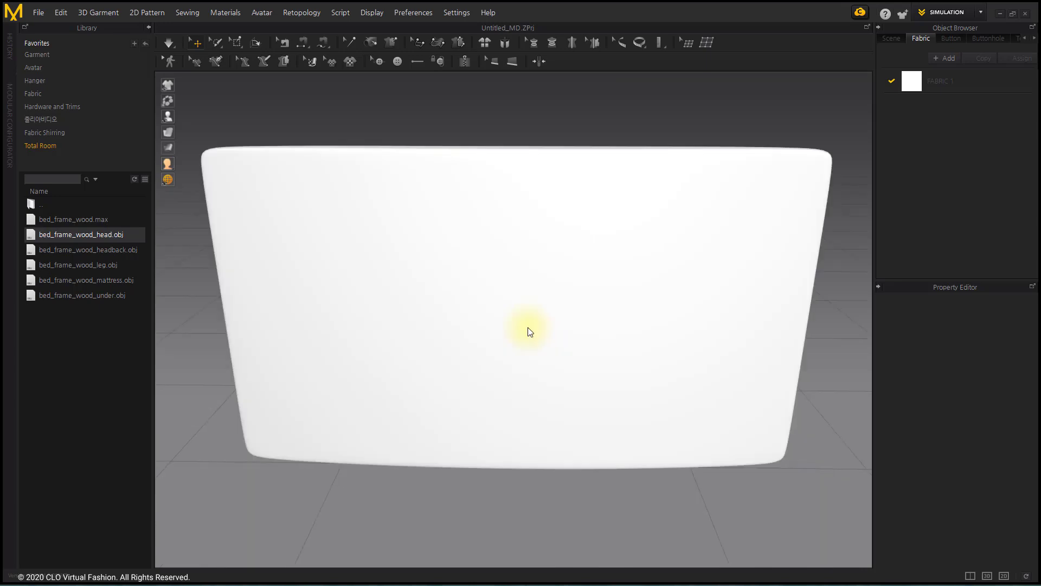
Import the headback OBJ with Load Type Add so it joins the head in the scene.
double_click(105, 249)
left_click(450, 137)
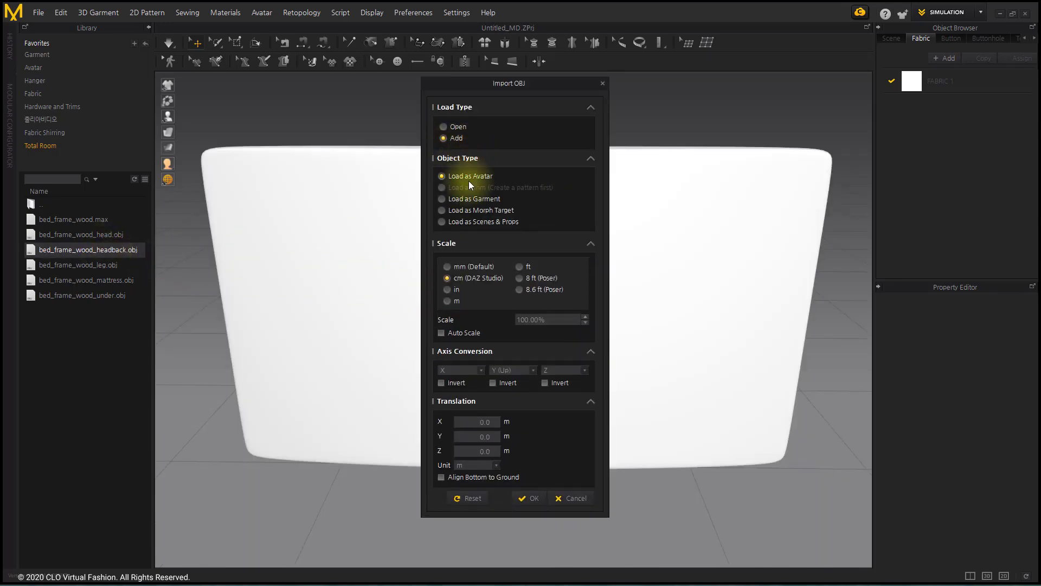
left_click(530, 497)
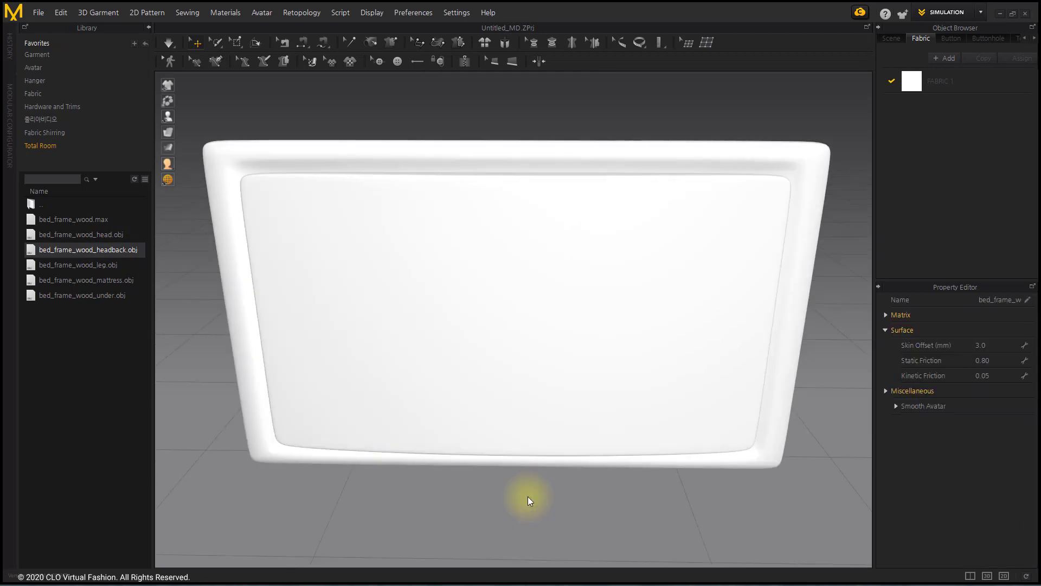
scroll(465, 481, "down", 3)
right_click_drag(466, 480, 496, 458)
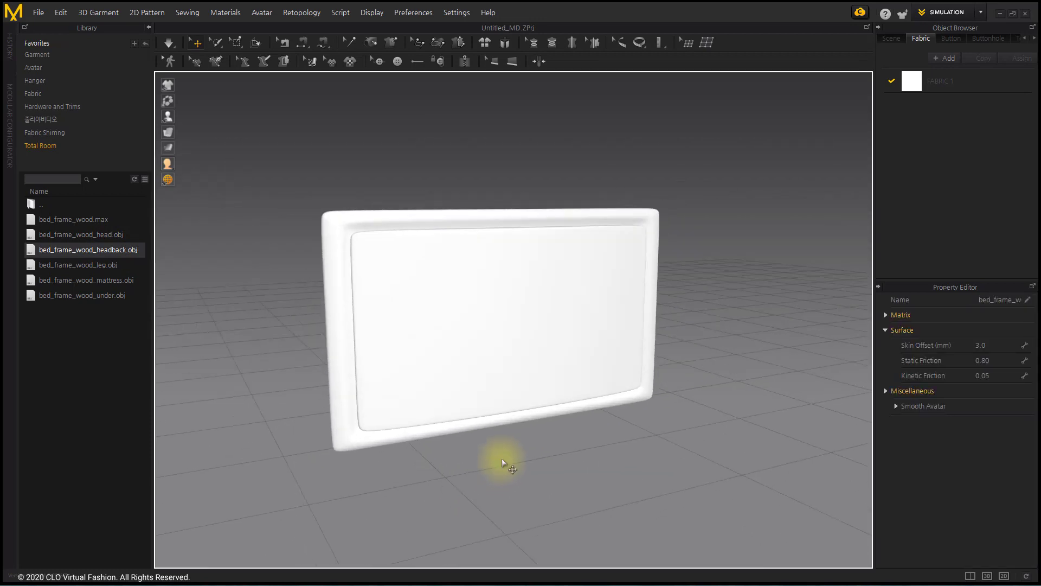
scroll(499, 466, "down", 3)
middle_click_drag(502, 474, 399, 406)
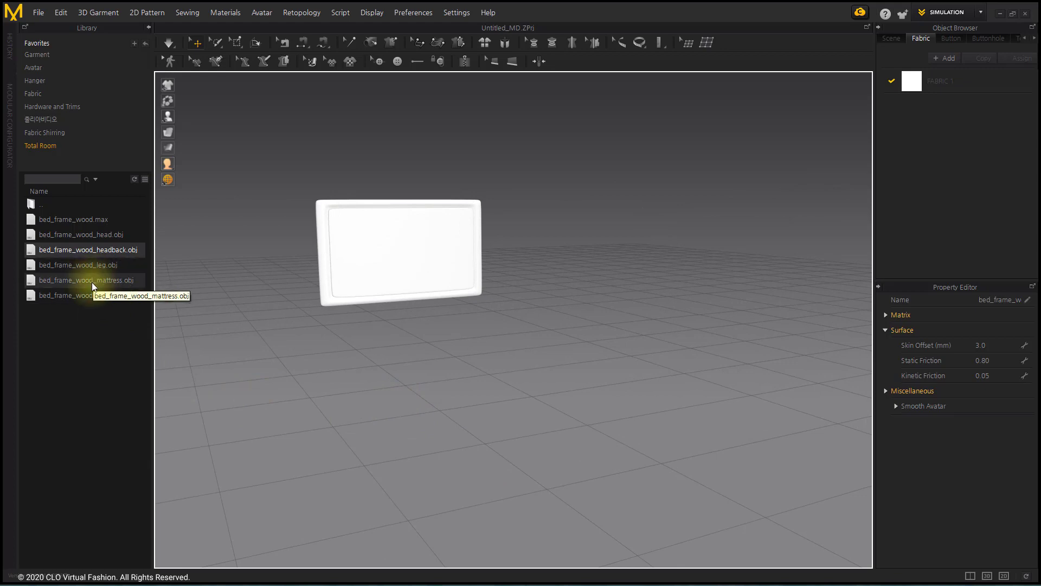
Import the mattress and under-frame OBJs, each with Load Type Add.
double_click(92, 281)
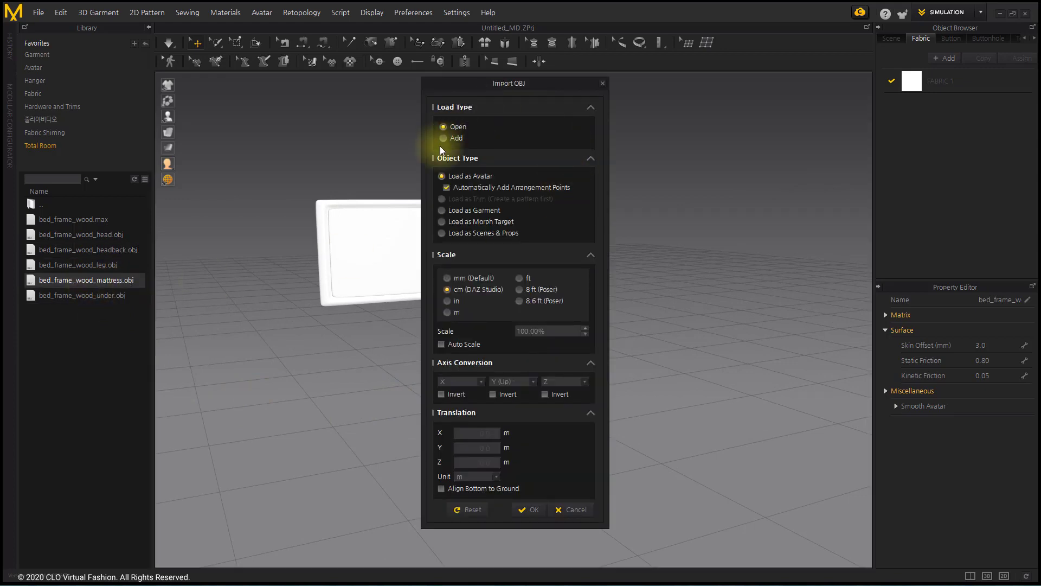
left_click(448, 139)
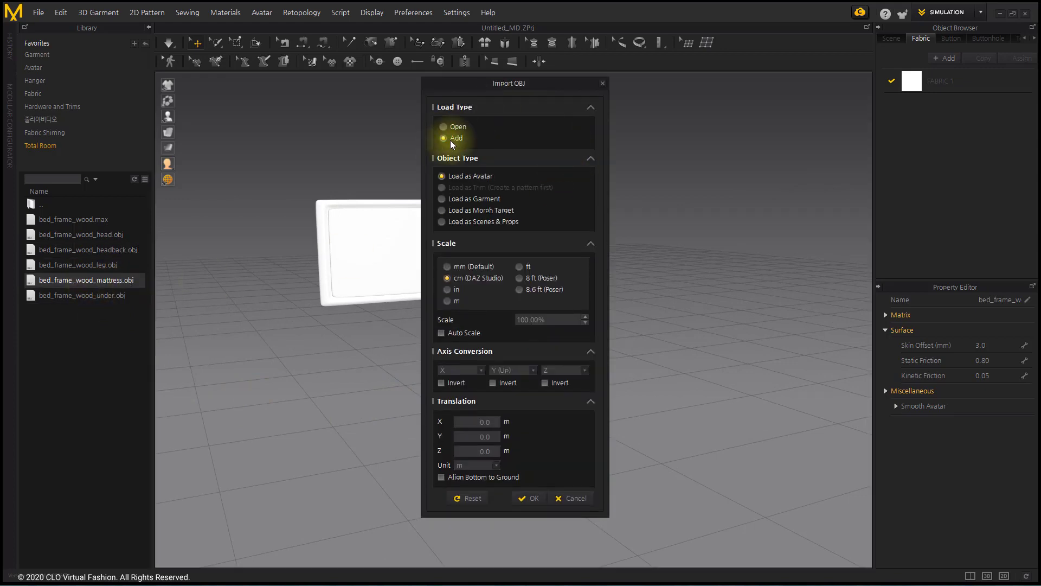
left_click(533, 498)
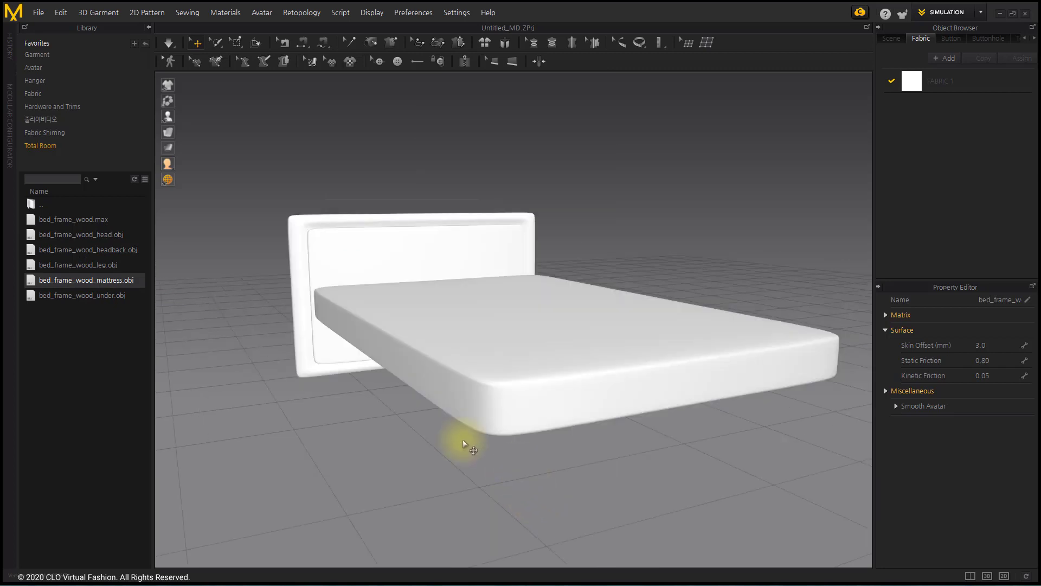
double_click(91, 296)
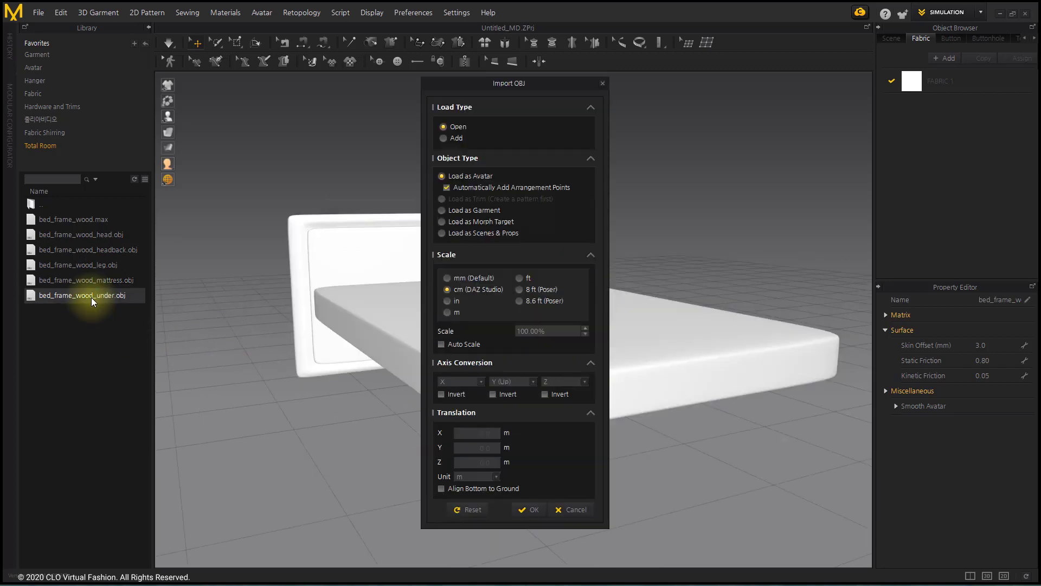
left_click(446, 137)
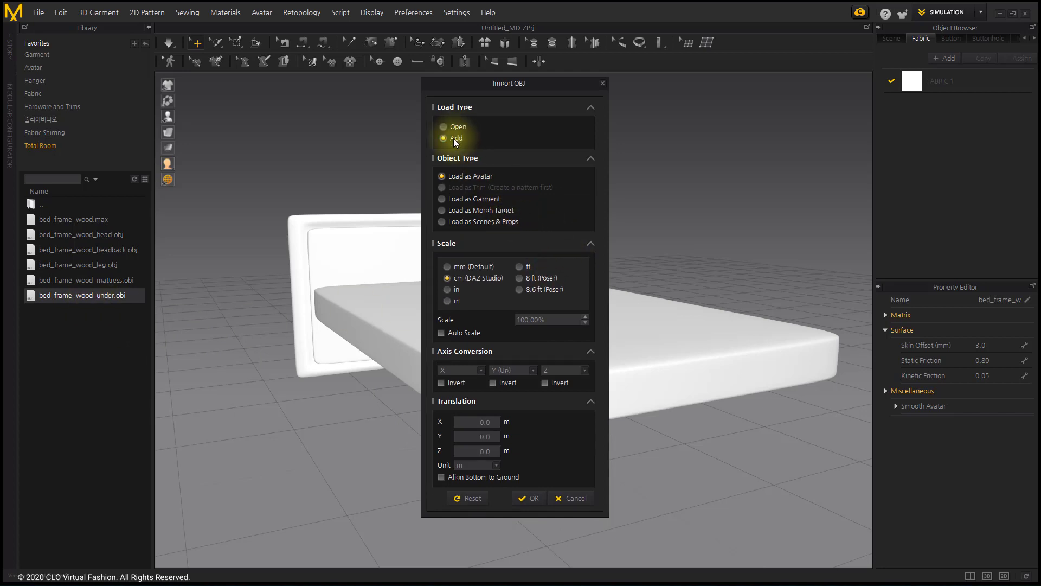
left_click(526, 494)
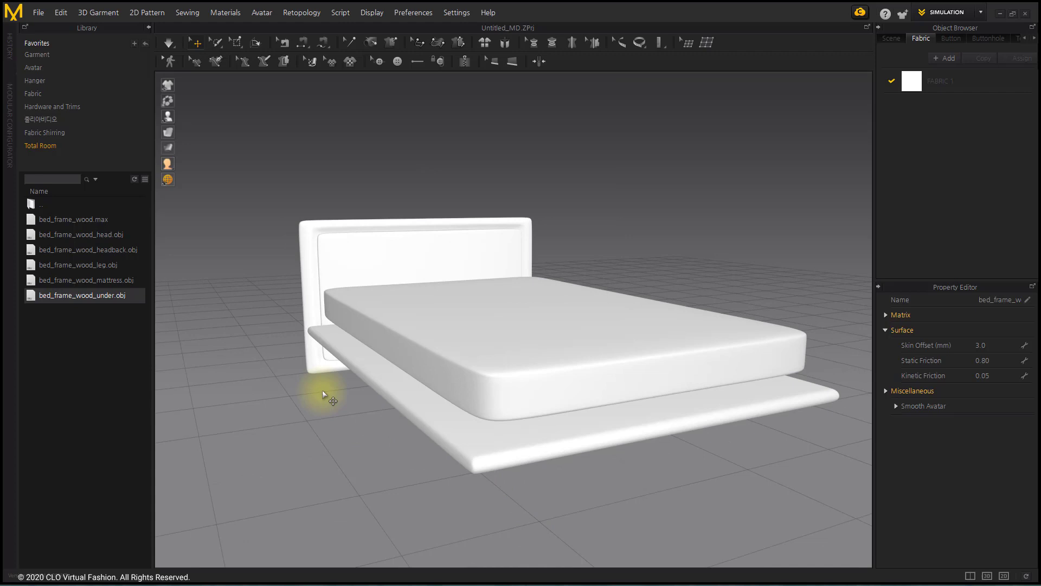
Import bed_frame_wood_leg.obj with Load Type Add and view the full bed from the side.
double_click(107, 265)
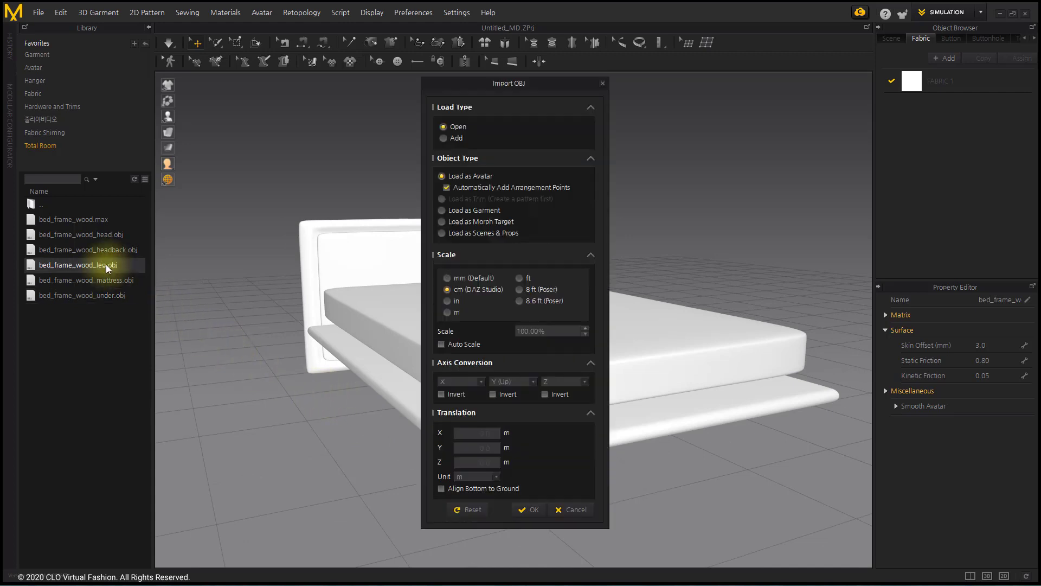
left_click(449, 138)
left_click(534, 498)
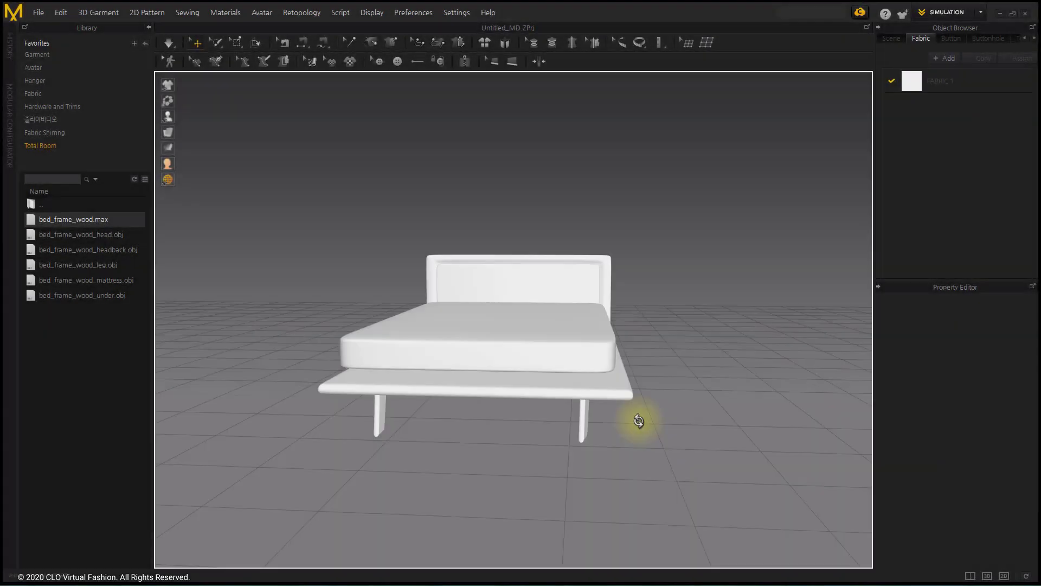
mouse_move(640, 420)
right_mouse_down()
mouse_move(555, 413)
mouse_move(766, 419)
mouse_move(714, 417)
right_mouse_up()
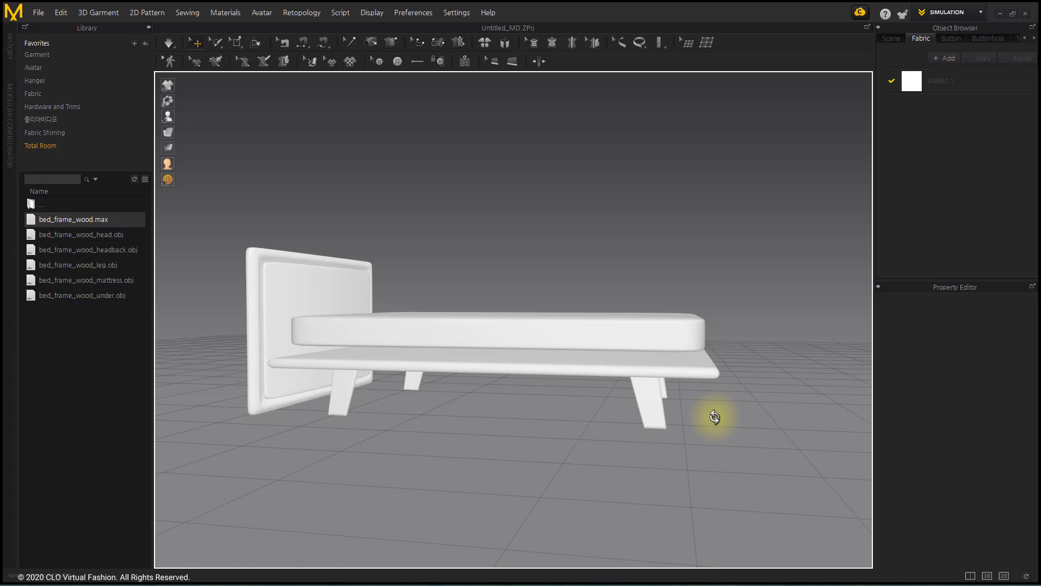
Save the scene as a project file named Bed Frame via File > Save As > Project.
left_click(37, 13)
mouse_move(47, 89)
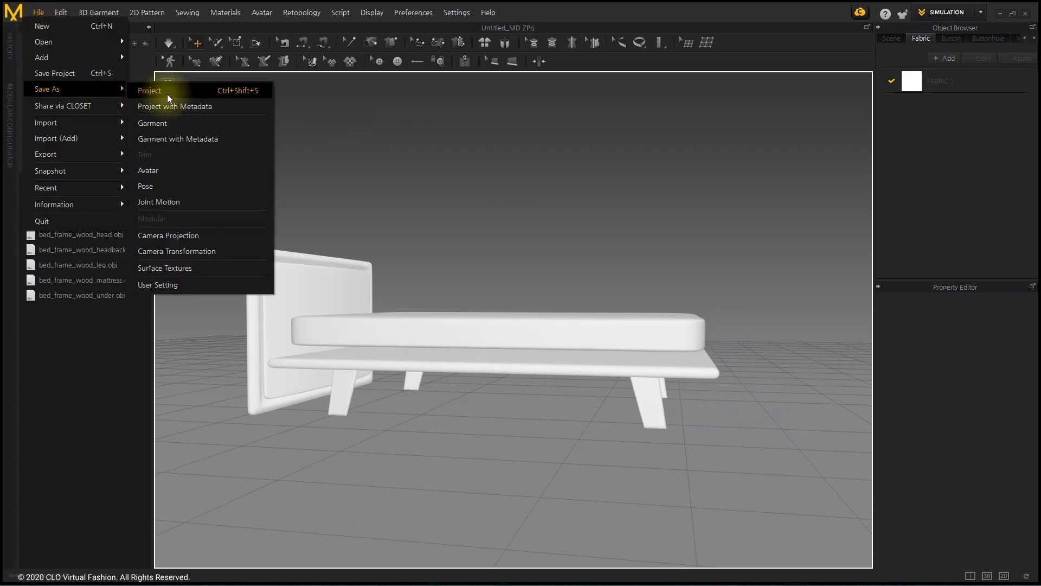
left_click(167, 95)
type("Bed Frame")
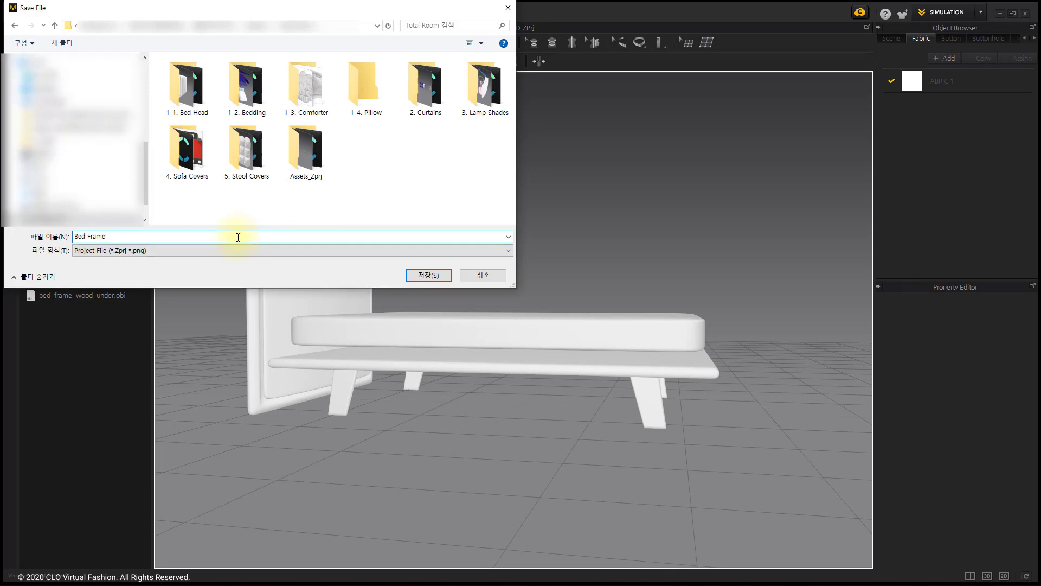
key("Return")
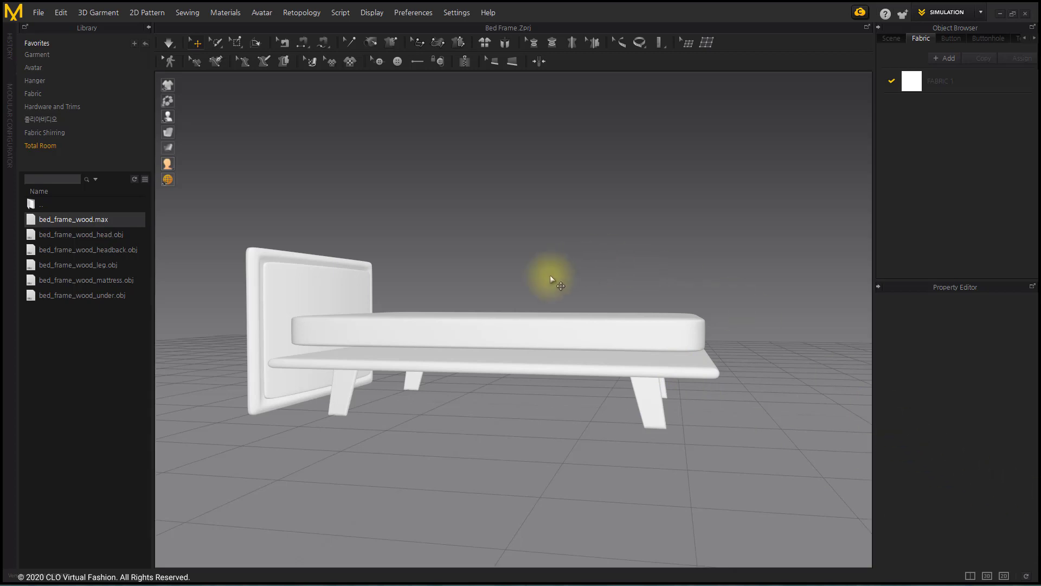
Lift the mattress well above the bed base along the gizmo's vertical axis.
left_click(534, 325)
right_click_drag(569, 325, 534, 315)
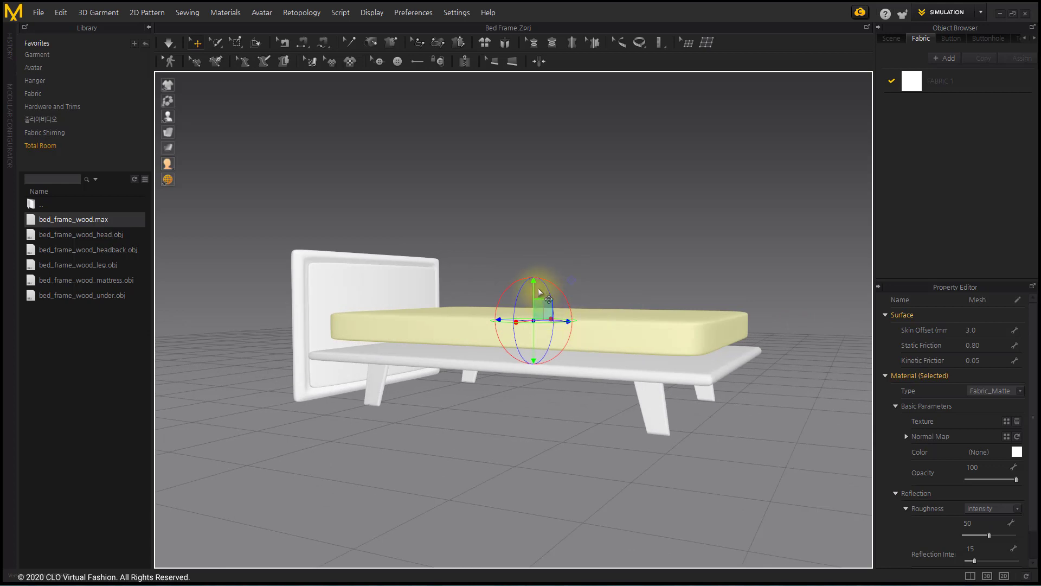
mouse_move(535, 301)
left_mouse_down()
mouse_move(534, 154)
mouse_move(536, 269)
left_mouse_up()
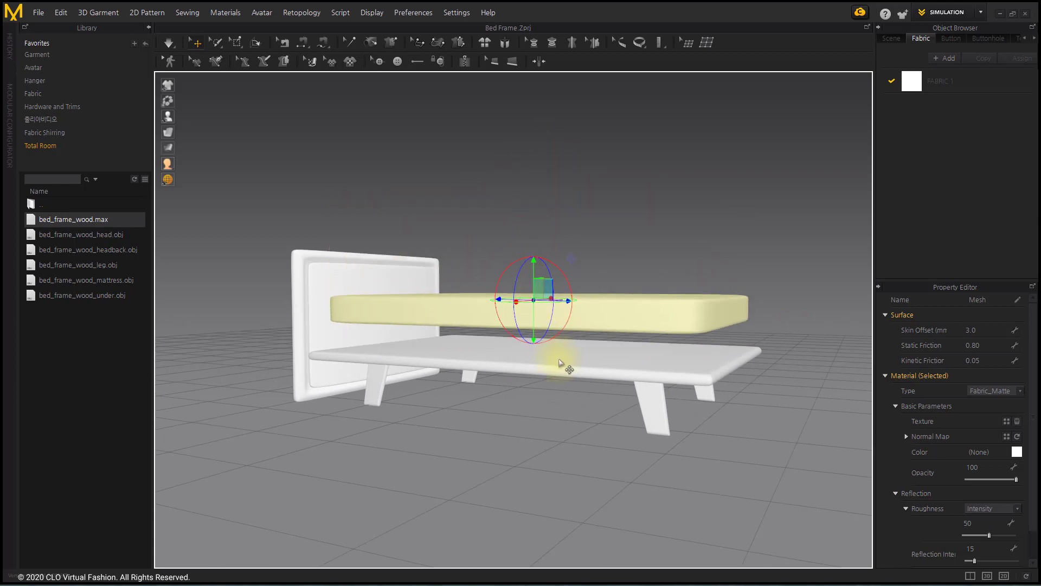
left_click_drag(534, 233, 534, 123)
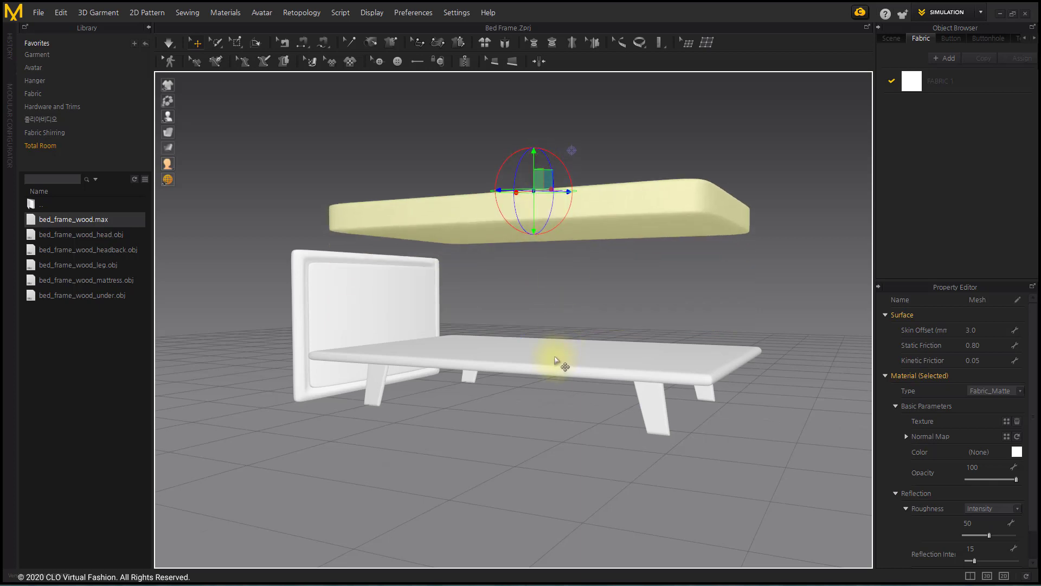
Move the bed base upward, then shift the legs vertically via the right front leg.
left_click(558, 360)
left_click_drag(557, 330, 558, 245)
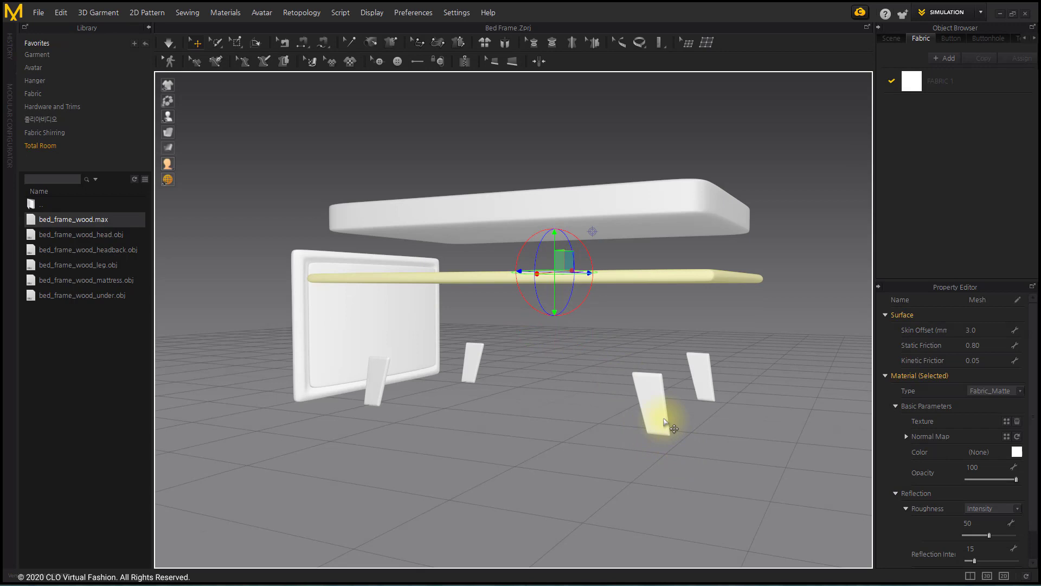
left_click(661, 417)
mouse_move(670, 393)
left_mouse_down()
mouse_move(668, 344)
mouse_move(666, 382)
mouse_move(647, 339)
mouse_move(649, 357)
left_mouse_up()
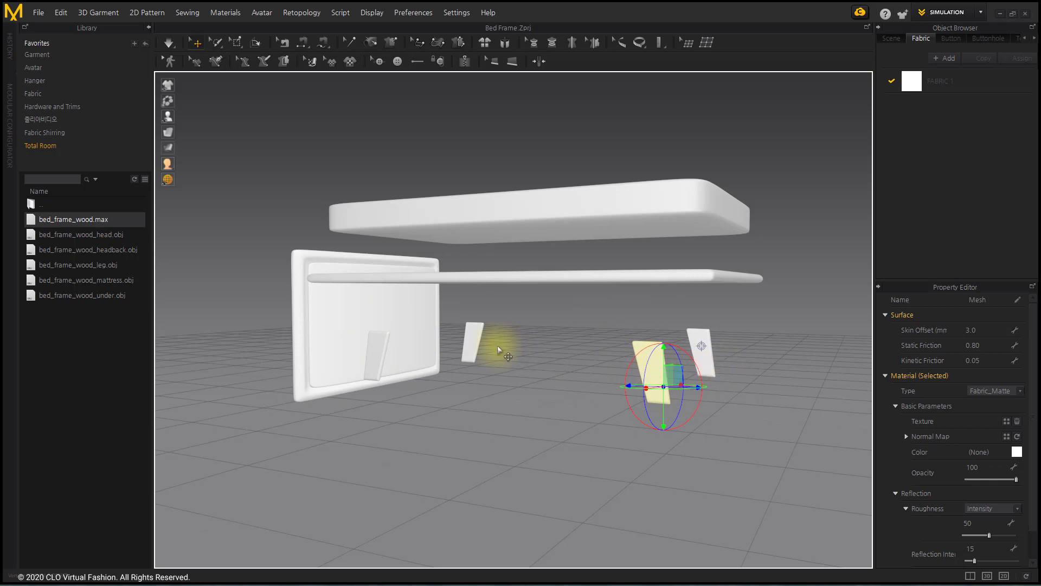
Fine-tune the legs' height via the leg beside the headboard, then select the long rail.
left_click(476, 340)
mouse_move(472, 300)
left_mouse_down()
mouse_move(472, 254)
mouse_move(475, 315)
mouse_move(473, 304)
left_mouse_up()
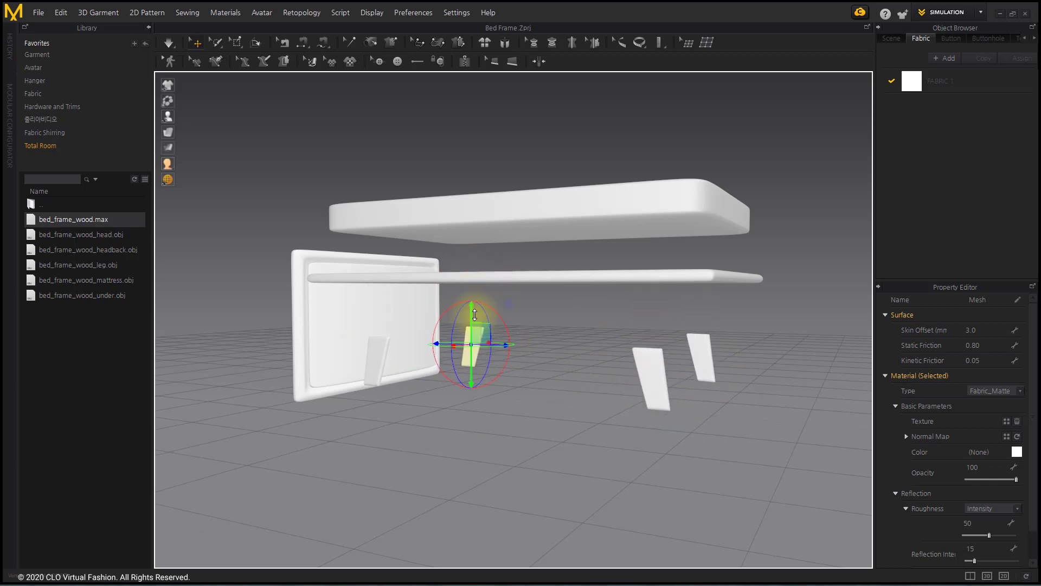
left_click(546, 283)
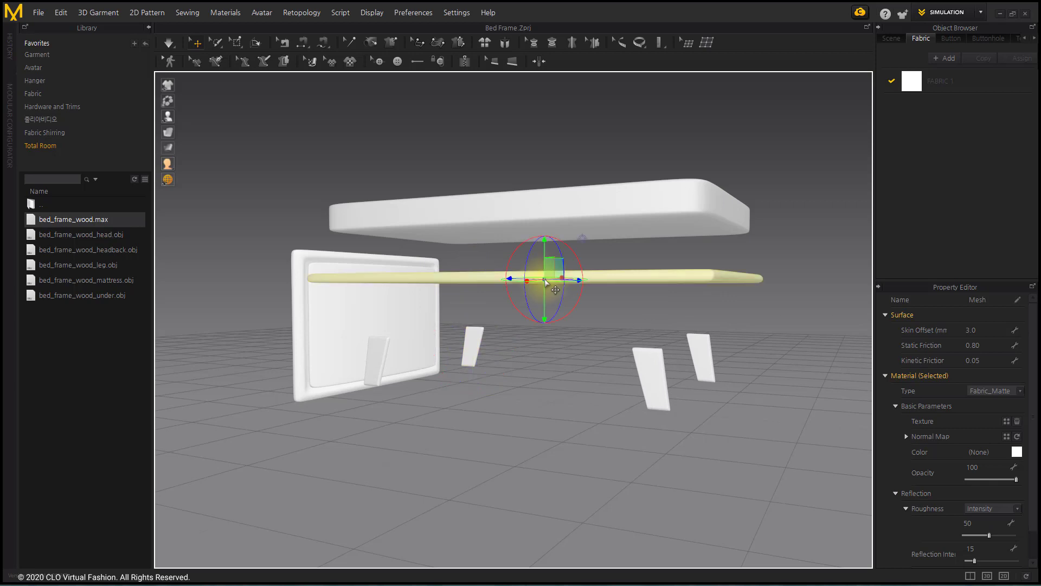
Deactivate the rail avatar and hide the front-right leg avatar.
right_click(545, 281)
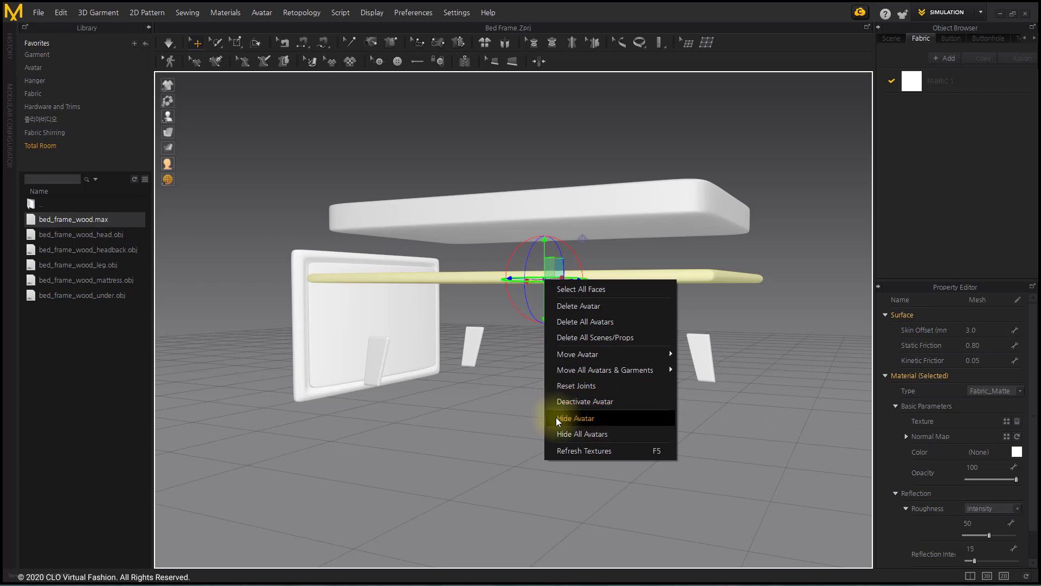
left_click(618, 403)
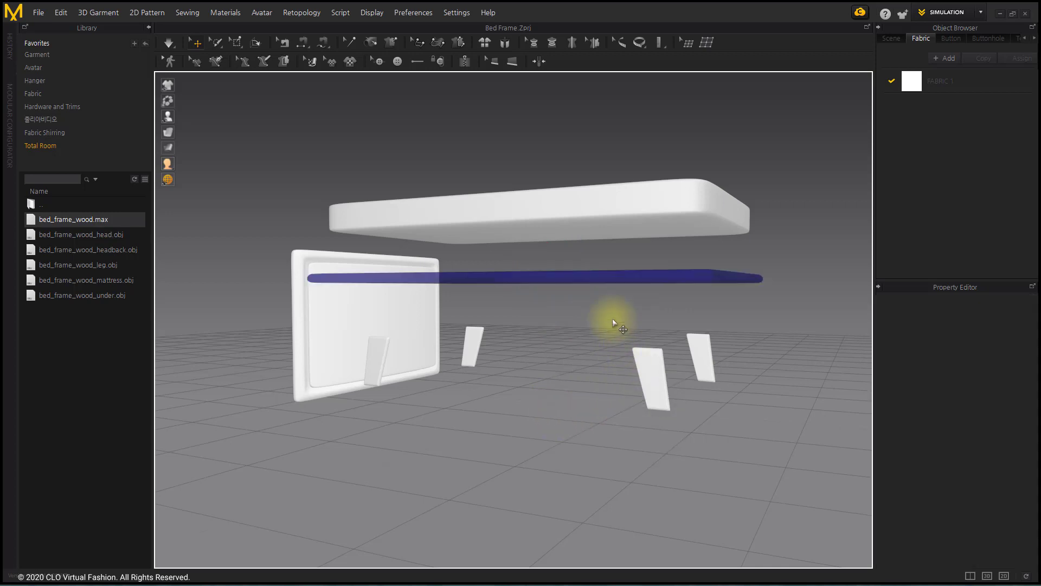
left_click(648, 361)
right_click(647, 361)
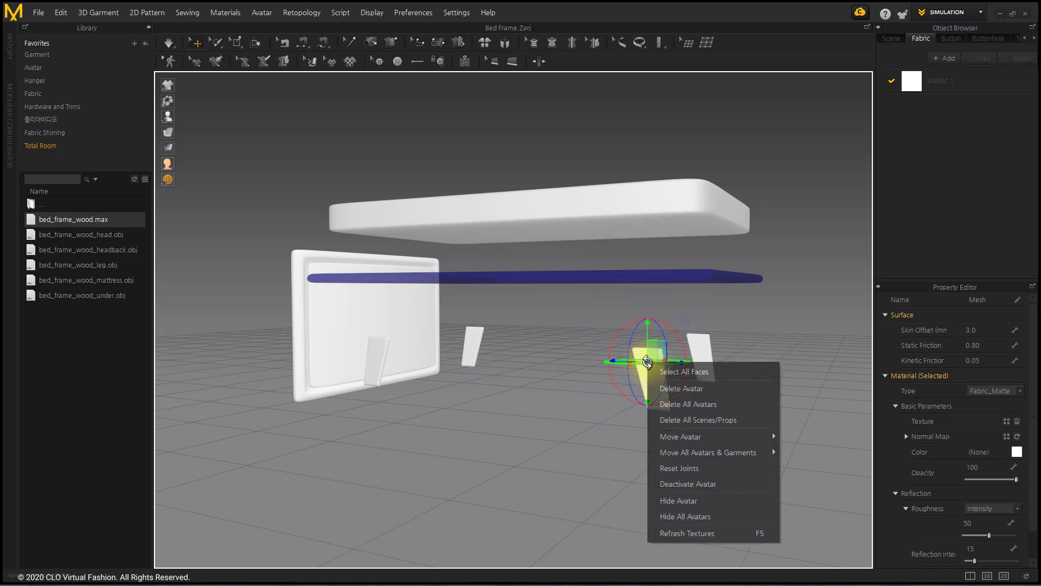
left_click(677, 502)
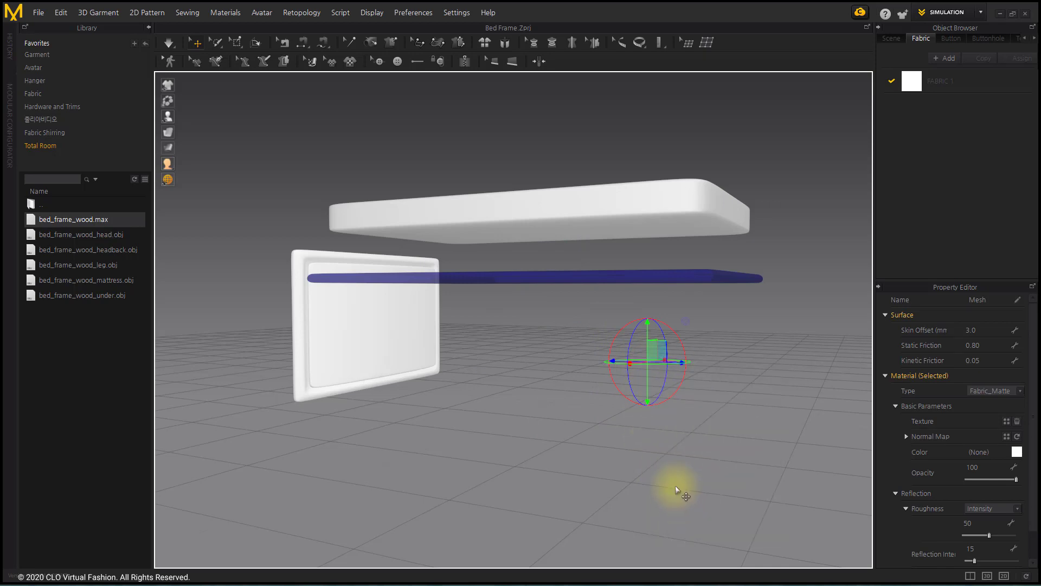
Bring all hidden parts back with Show All Avatars from the mattress's context menu.
left_click(603, 410)
mouse_move(602, 409)
right_mouse_down()
mouse_move(577, 399)
mouse_move(600, 415)
mouse_move(676, 420)
mouse_move(602, 421)
mouse_move(574, 407)
mouse_move(586, 404)
right_mouse_up()
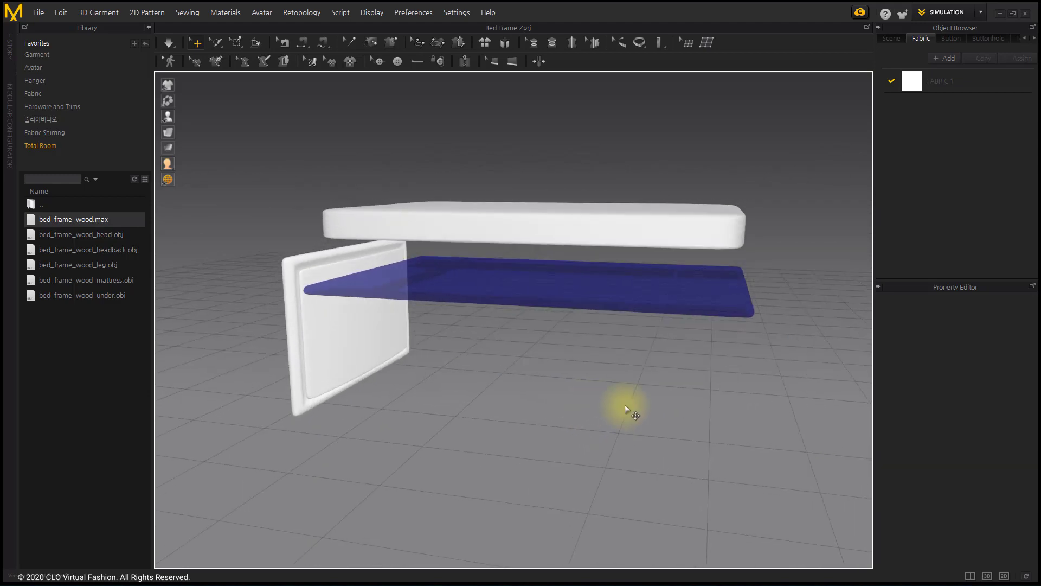
right_click(656, 230)
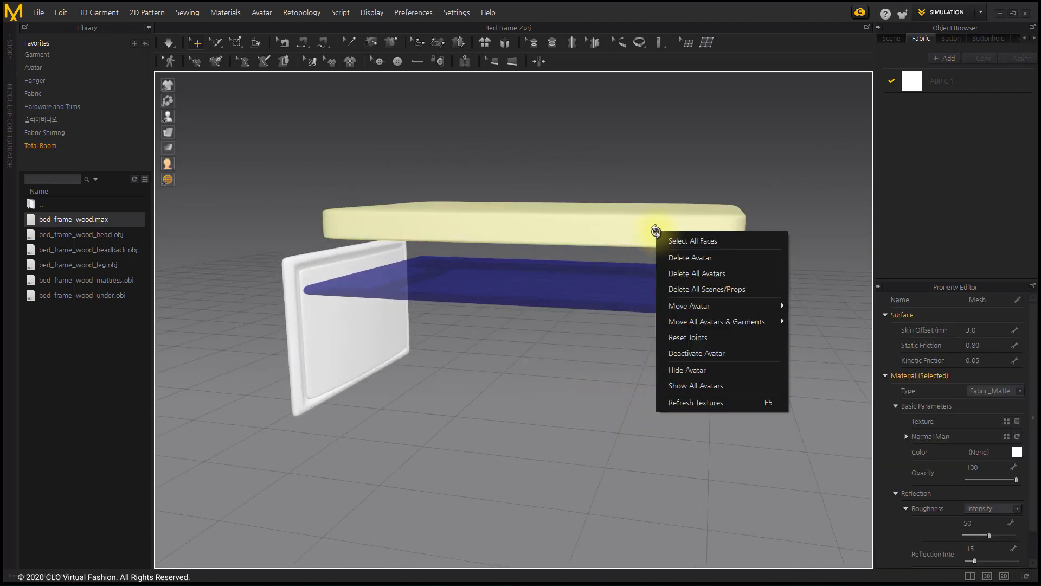
left_click(728, 392)
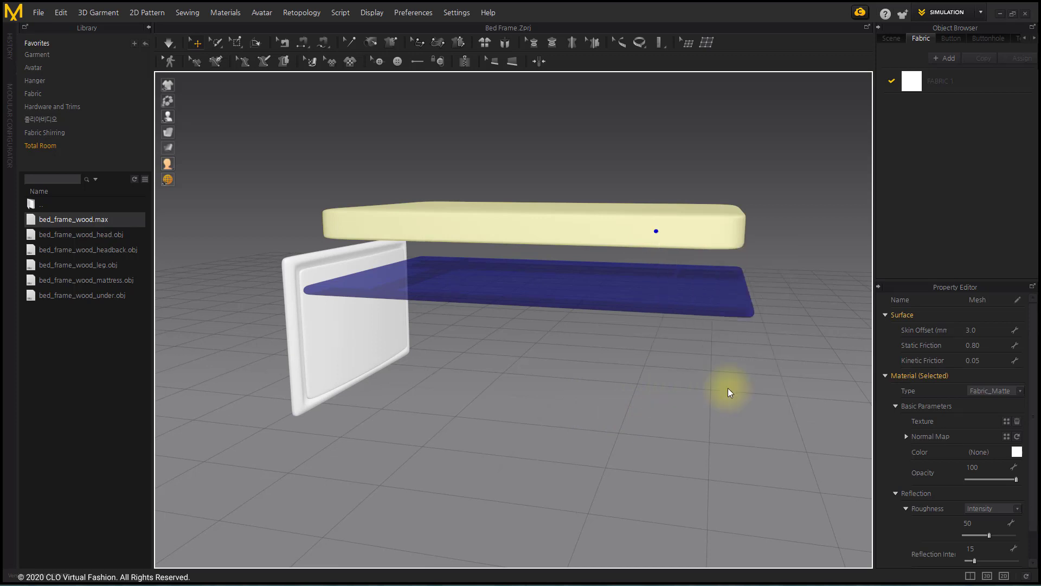
Reactivate the rail avatar and select one of the legs.
right_click(675, 288)
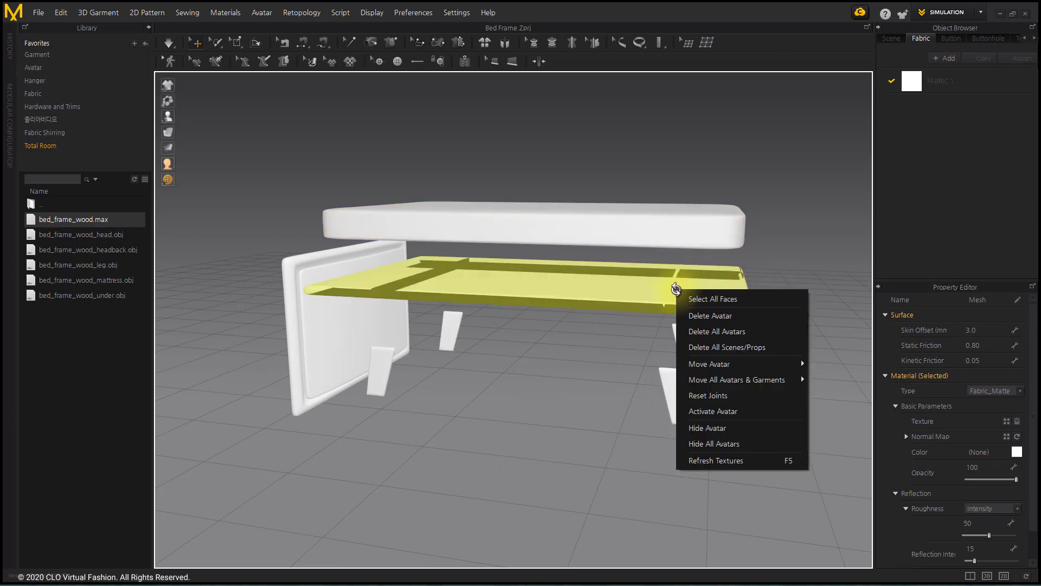
left_click(740, 411)
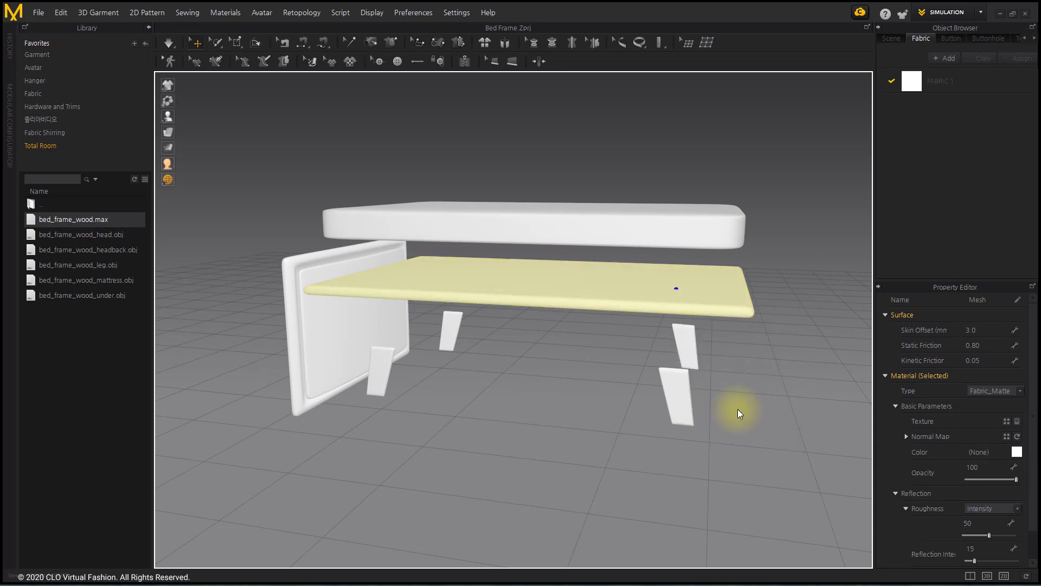
left_click(690, 338)
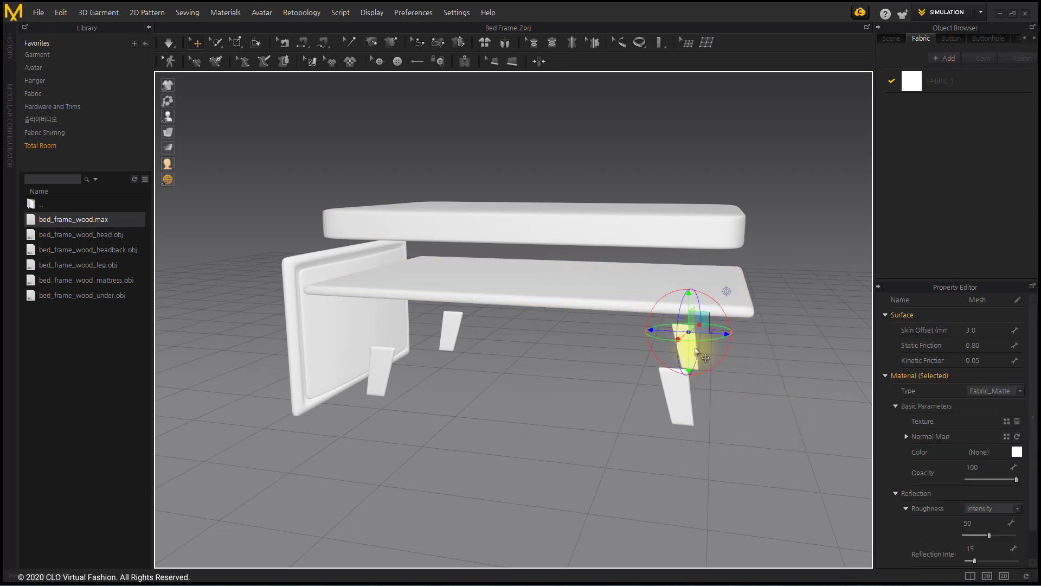
right_click_drag(691, 335, 699, 317)
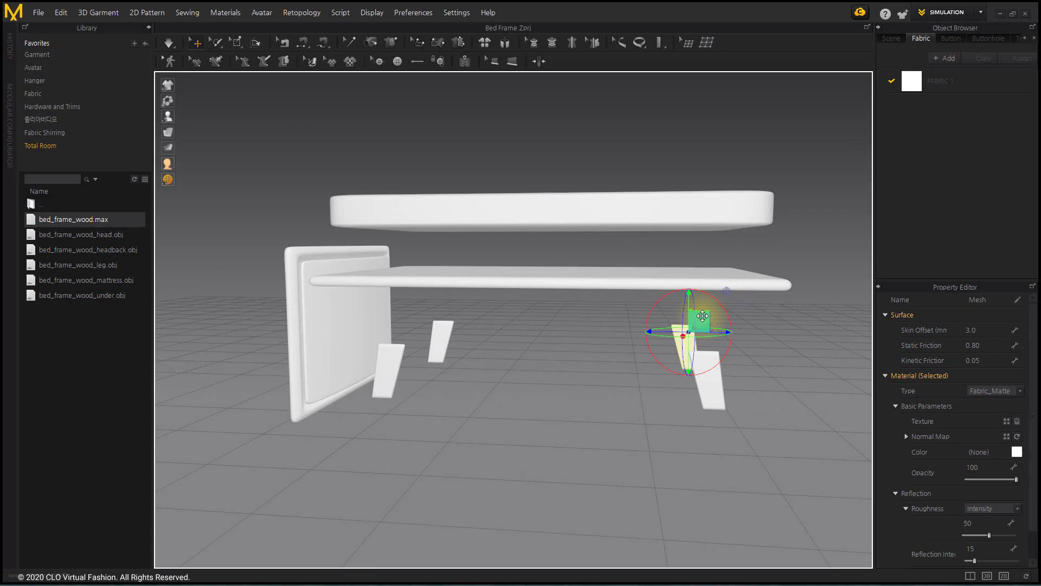
Delete the selected legs avatar, leaving headboard, base board and mattress.
right_click(702, 316)
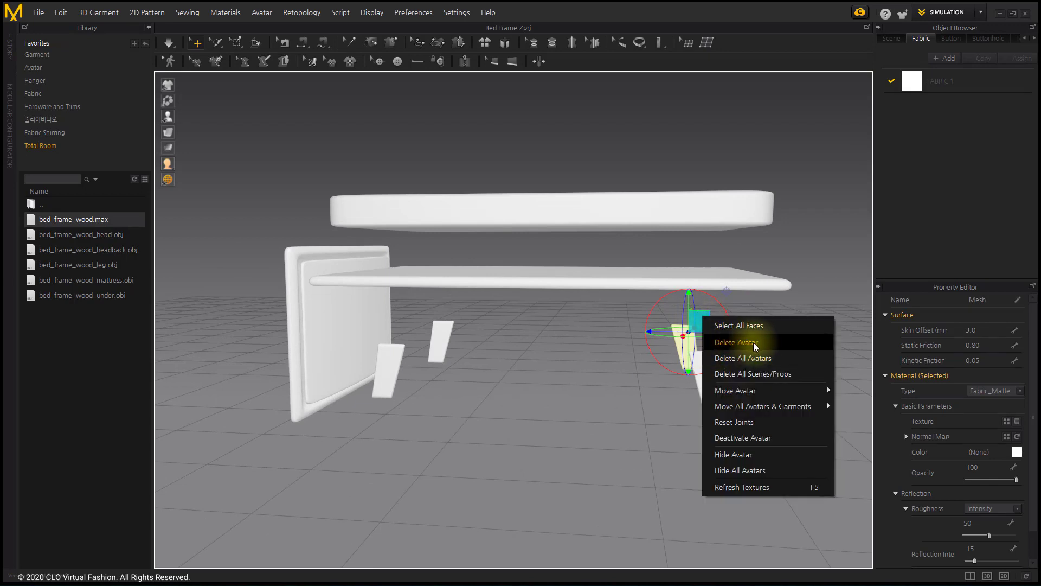
left_click(724, 343)
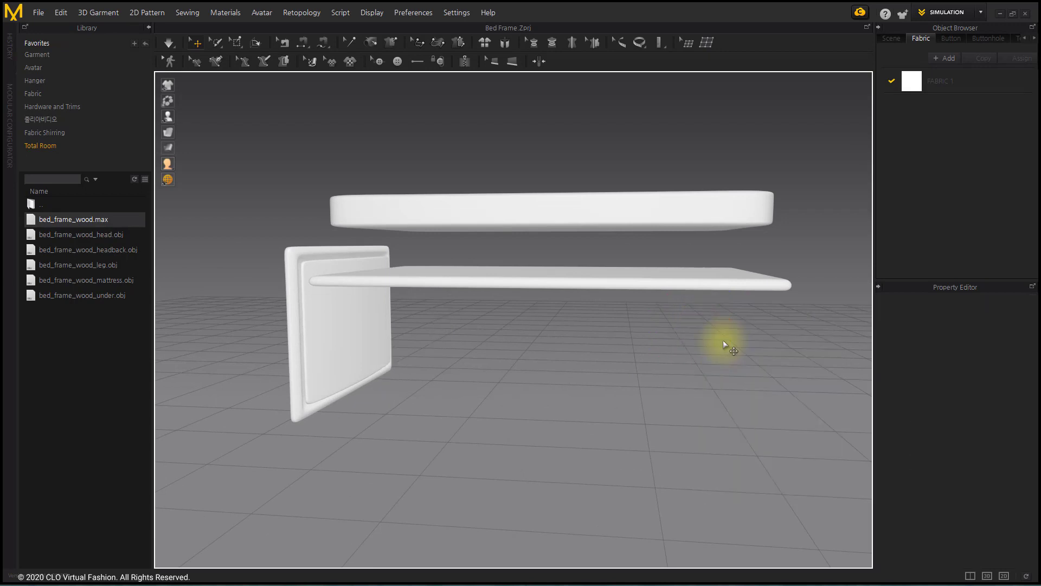
right_click_drag(604, 353, 567, 350)
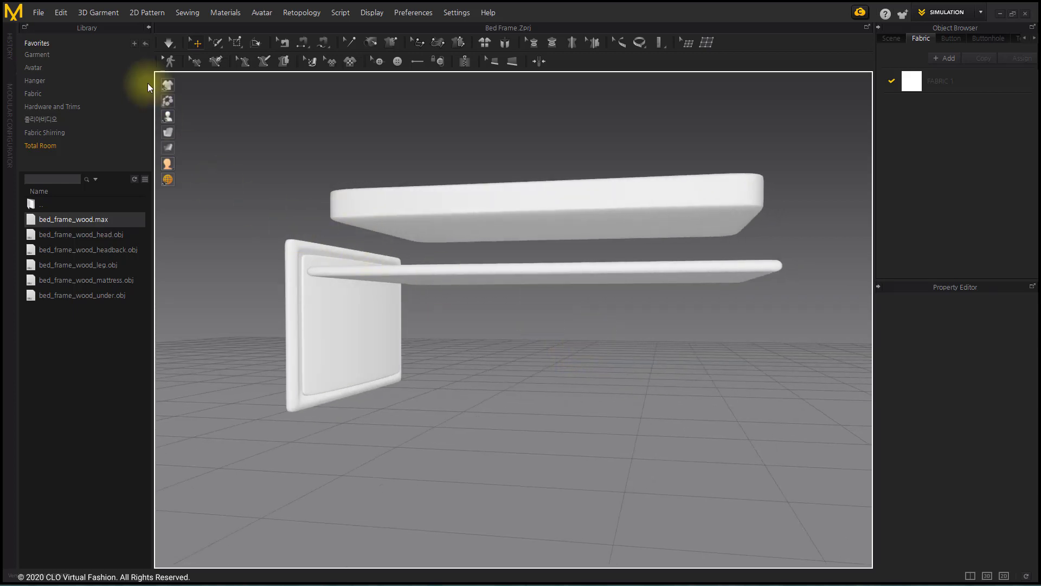
Undo the leg deletion via Edit > Undo so the four legs return under the base board.
left_click(62, 12)
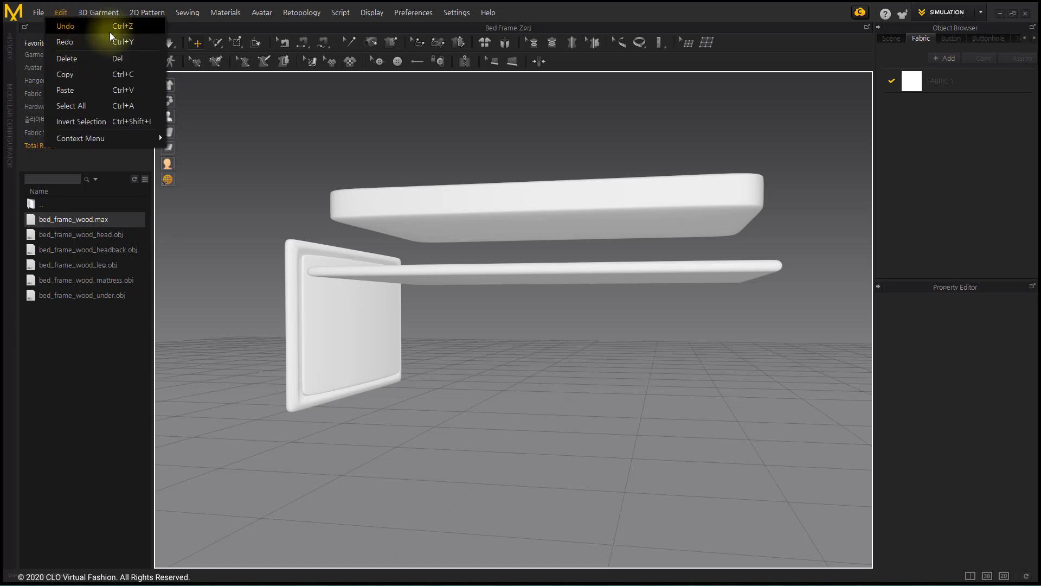
left_click(145, 25)
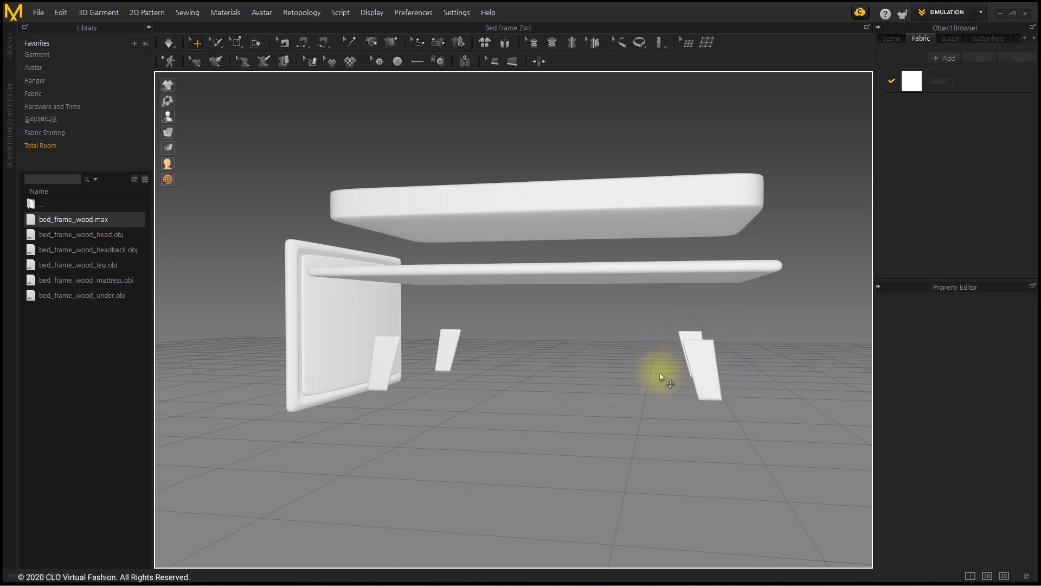
right_click_drag(659, 372, 675, 372)
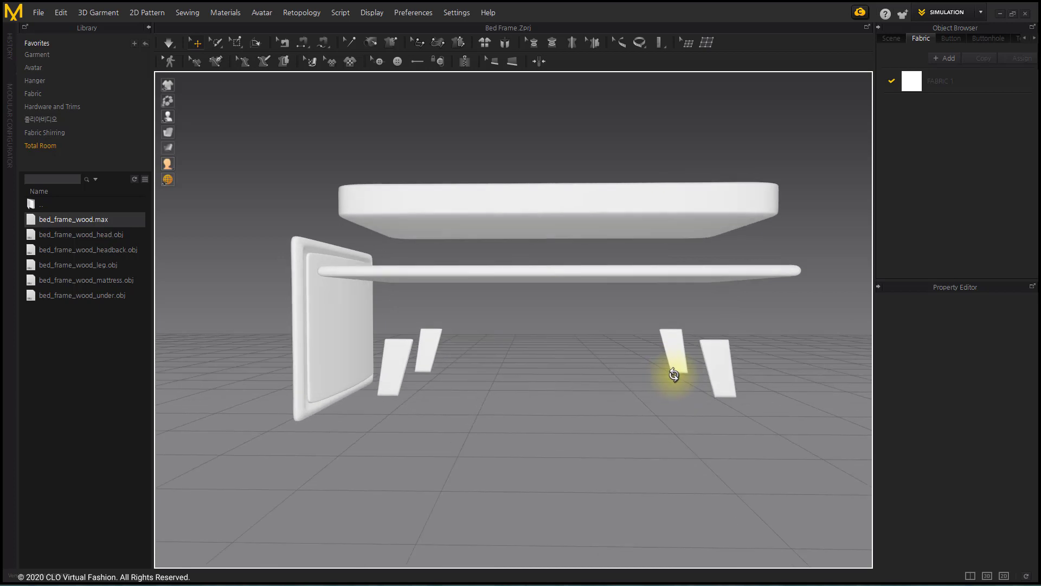
mouse_move(580, 216)
right_mouse_down()
mouse_move(569, 285)
mouse_move(557, 212)
right_mouse_up()
left_click(555, 210)
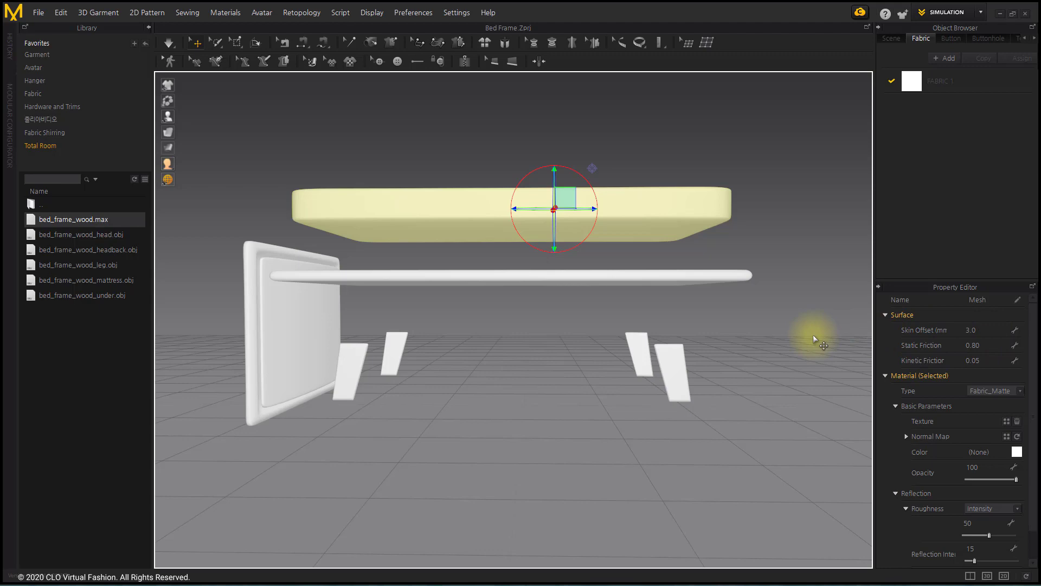
left_click(813, 338)
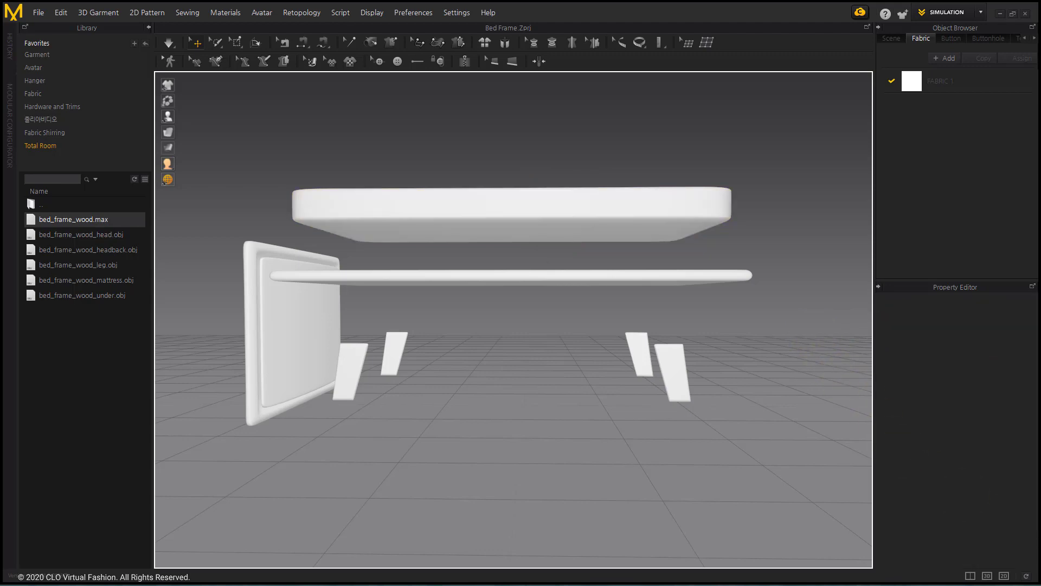